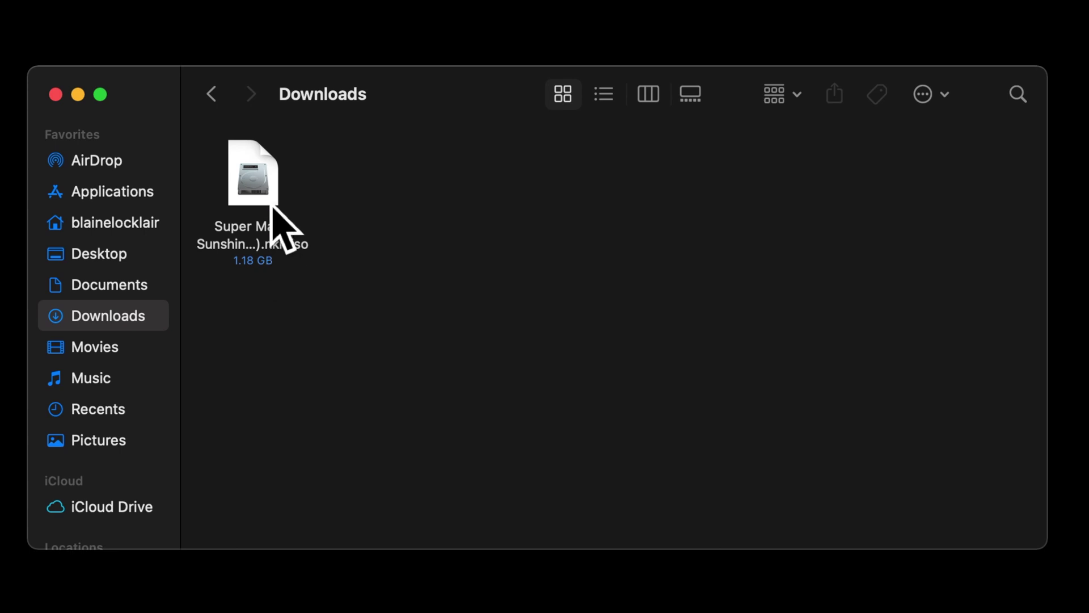
Step: Copy the Super Mario Sunshine ISO and show the SUBSCRIBE card's contents in Finder
right_click(268, 180)
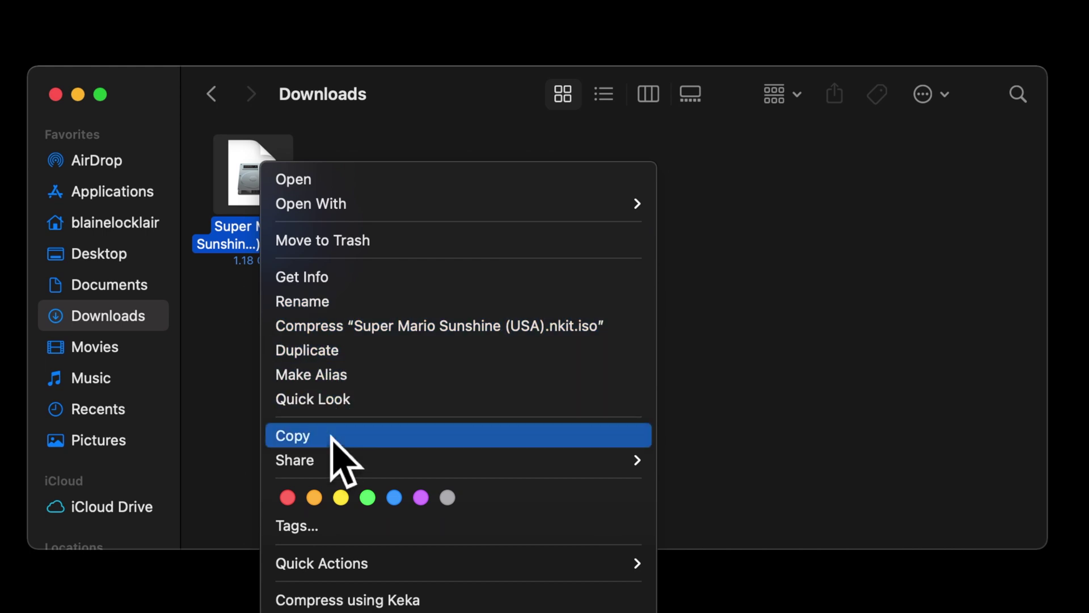
click(332, 437)
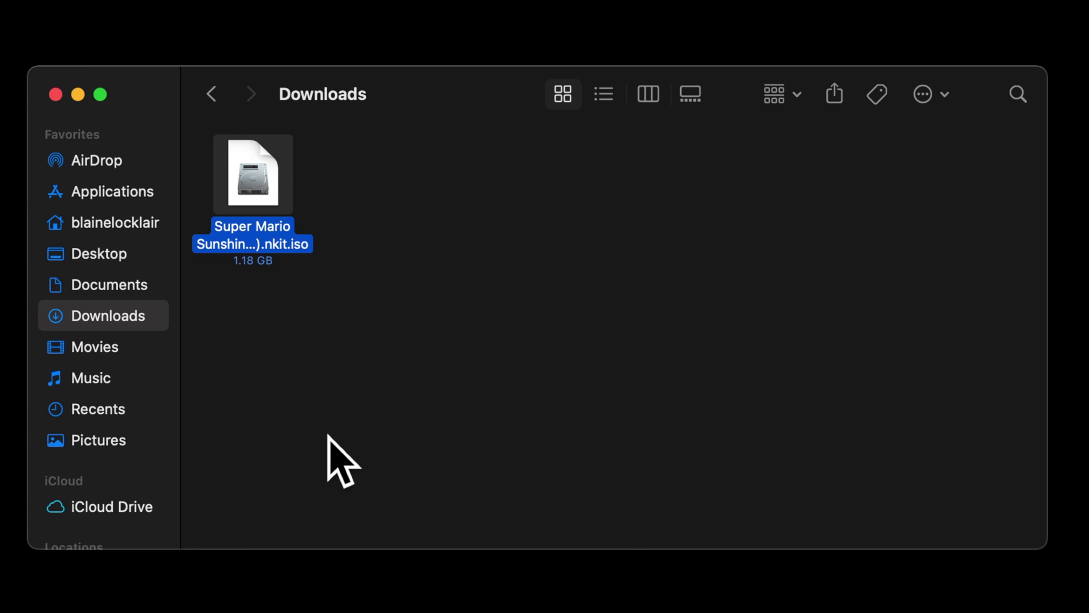
scroll(134, 364, down, 2)
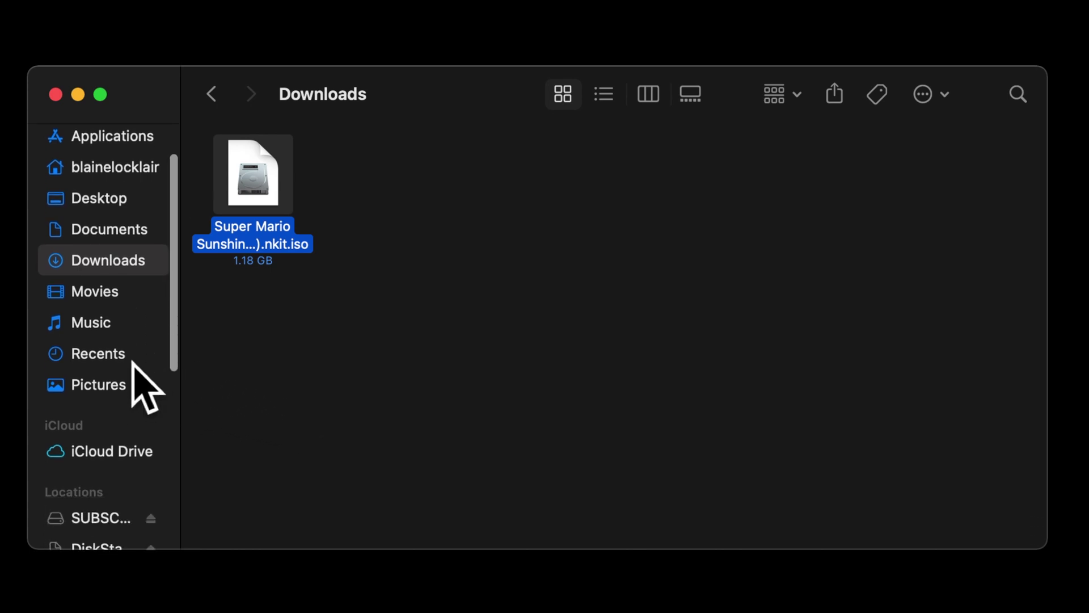
scroll(134, 364, down, 3)
scroll(133, 364, down, 3)
scroll(134, 364, down, 1)
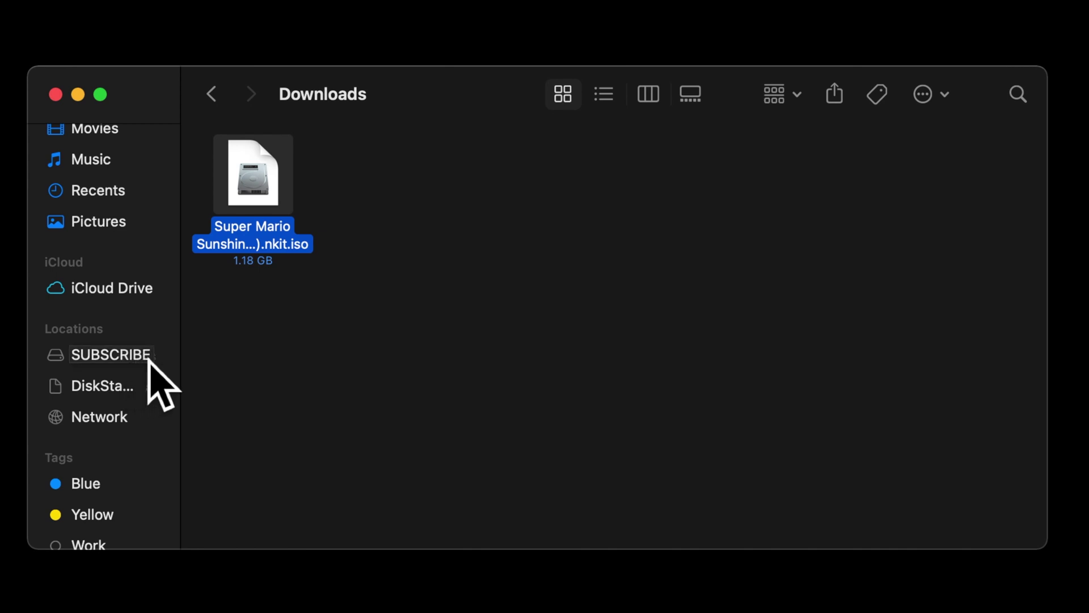
click(128, 355)
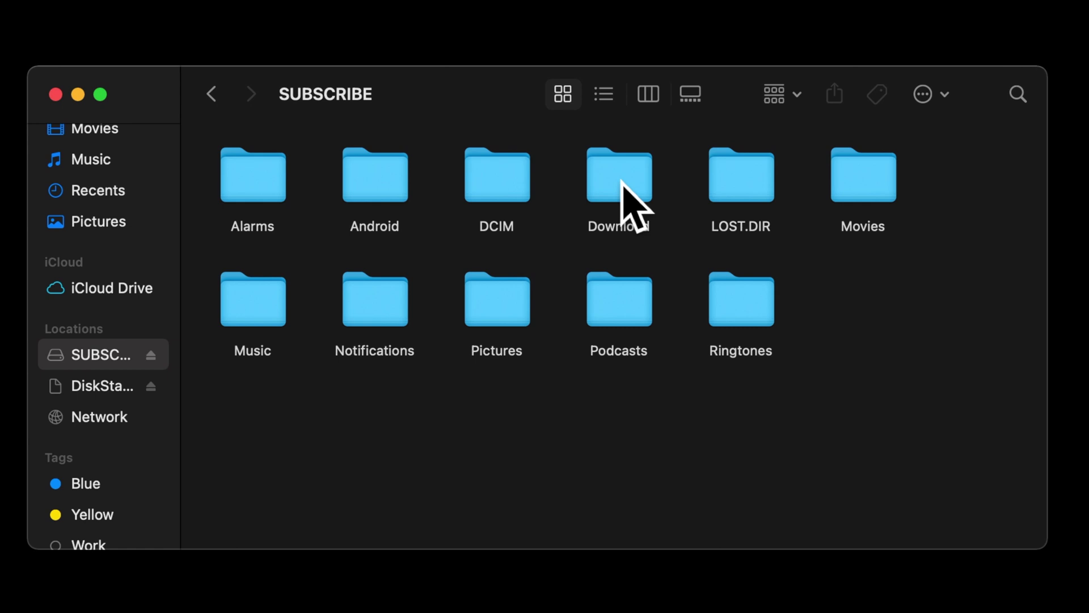
Step: Paste the Super Mario Sunshine ISO into the SUBSCRIBE card's Download folder
double_click(623, 182)
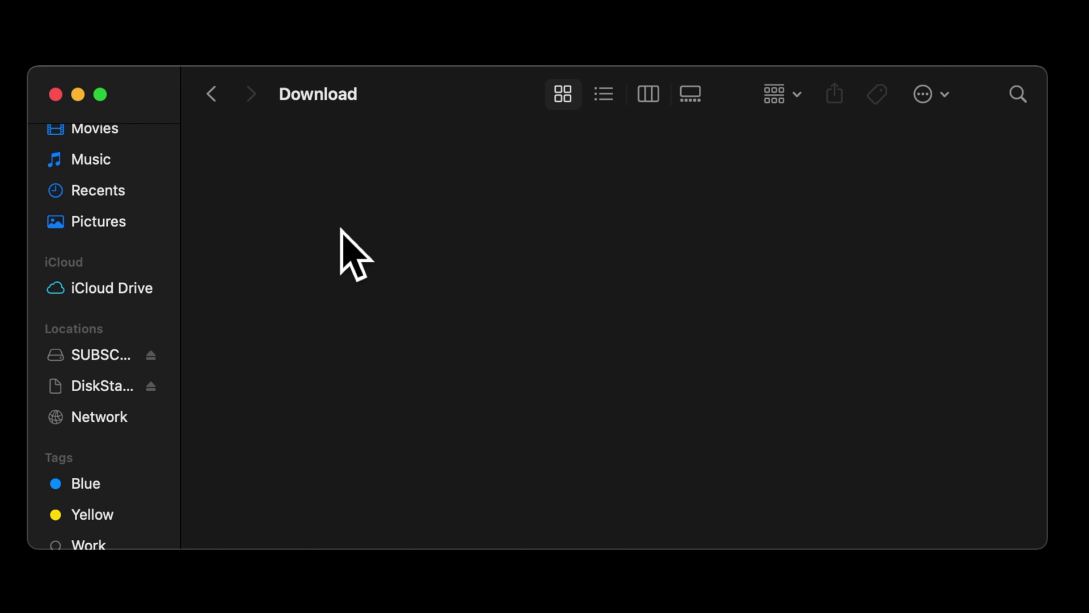
right_click(323, 183)
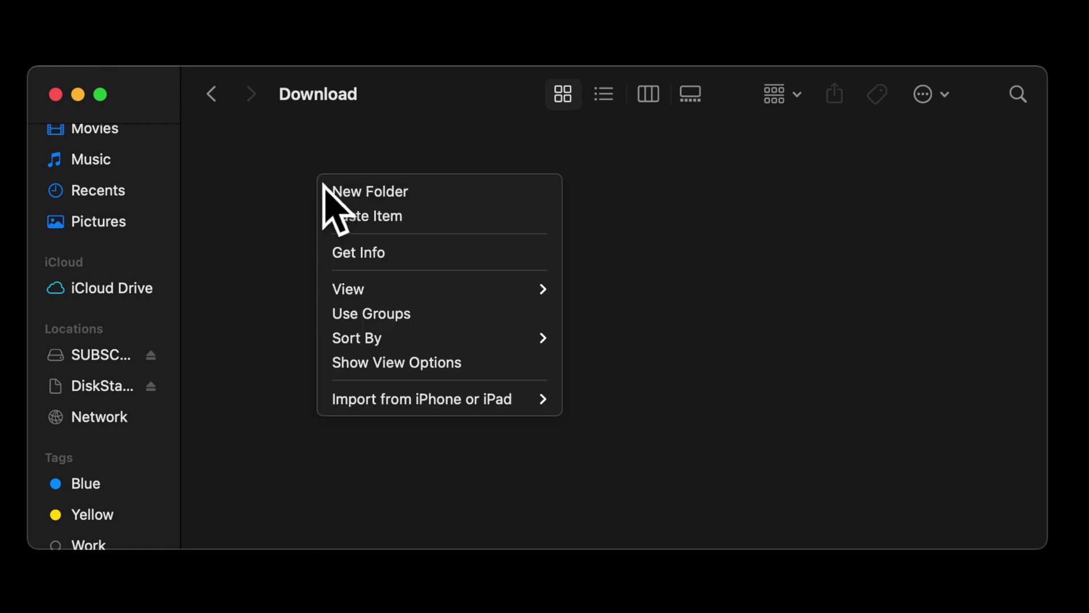
click(420, 222)
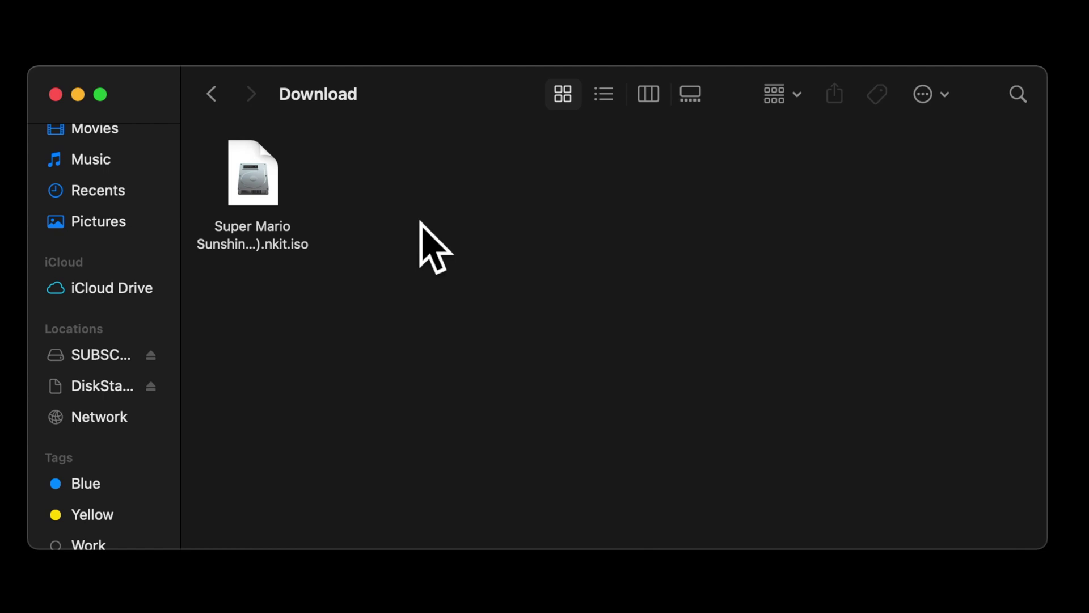
Step: Close the Download window and eject the SUBSCRIBE card from the desktop
click(56, 94)
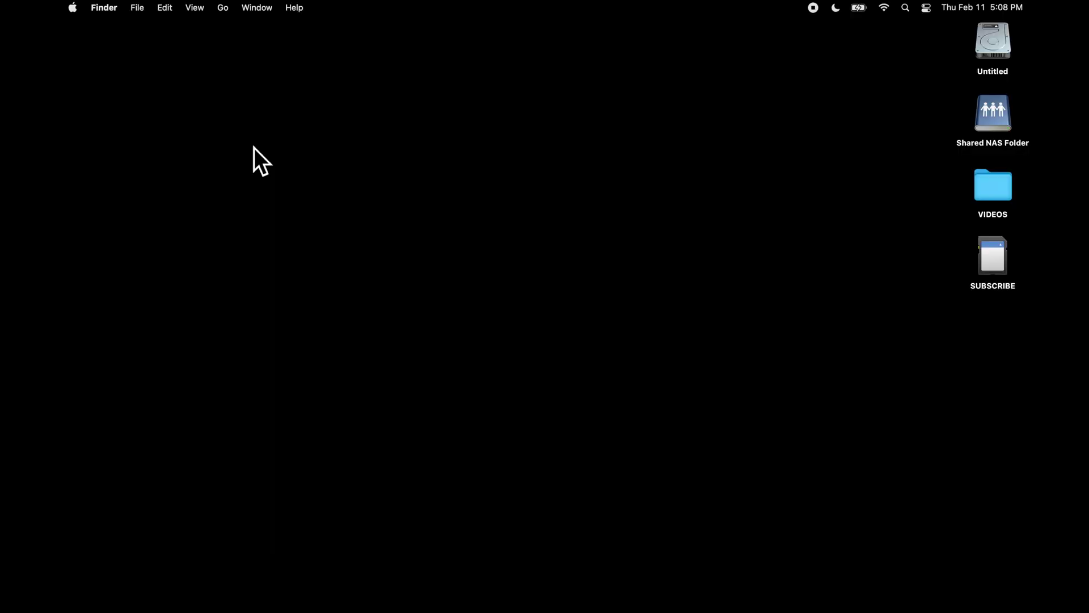
right_click(999, 260)
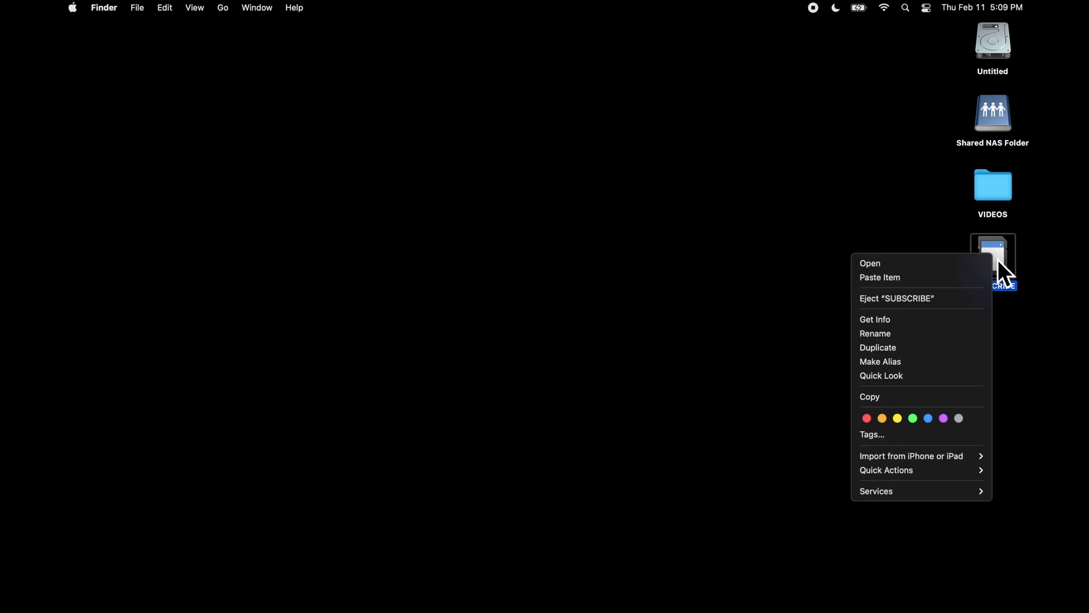
click(940, 300)
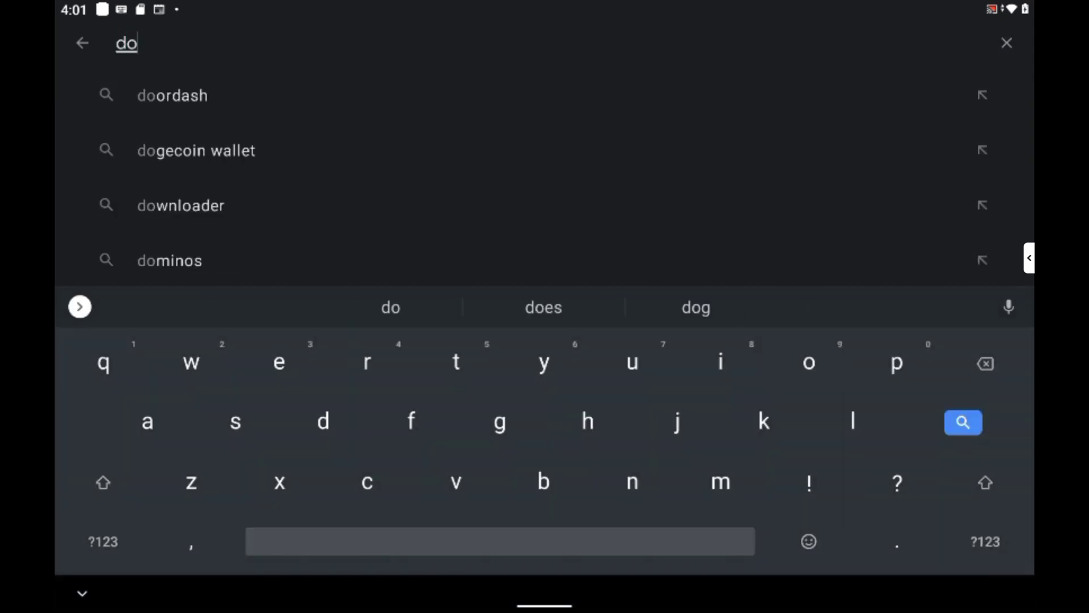
text(lphin)
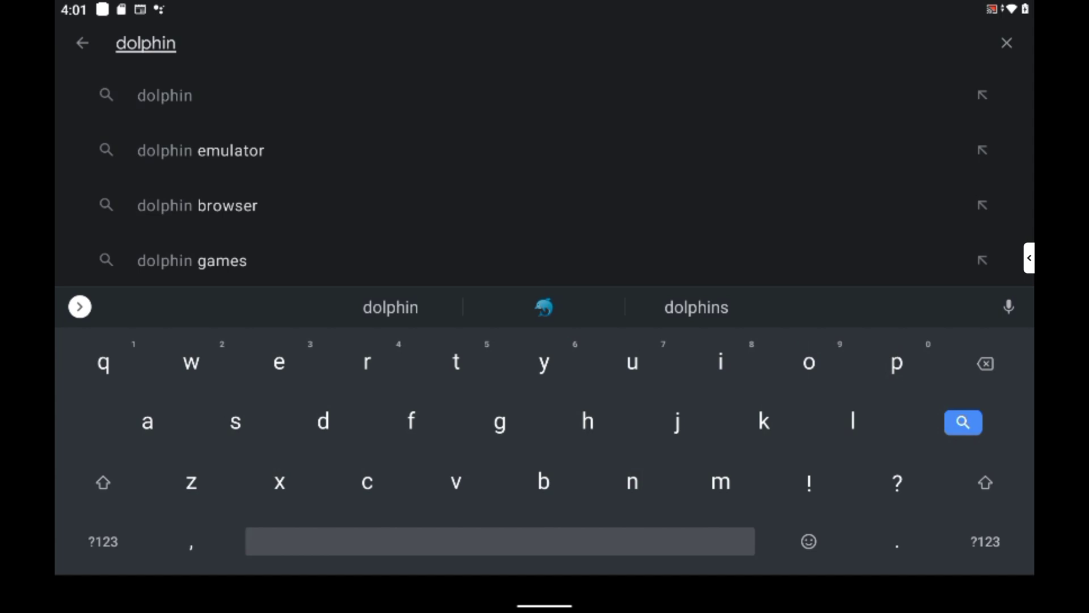
Step: Search Google Play for 'dolphin' to reach the Dolphin Emulator listing
key(Return)
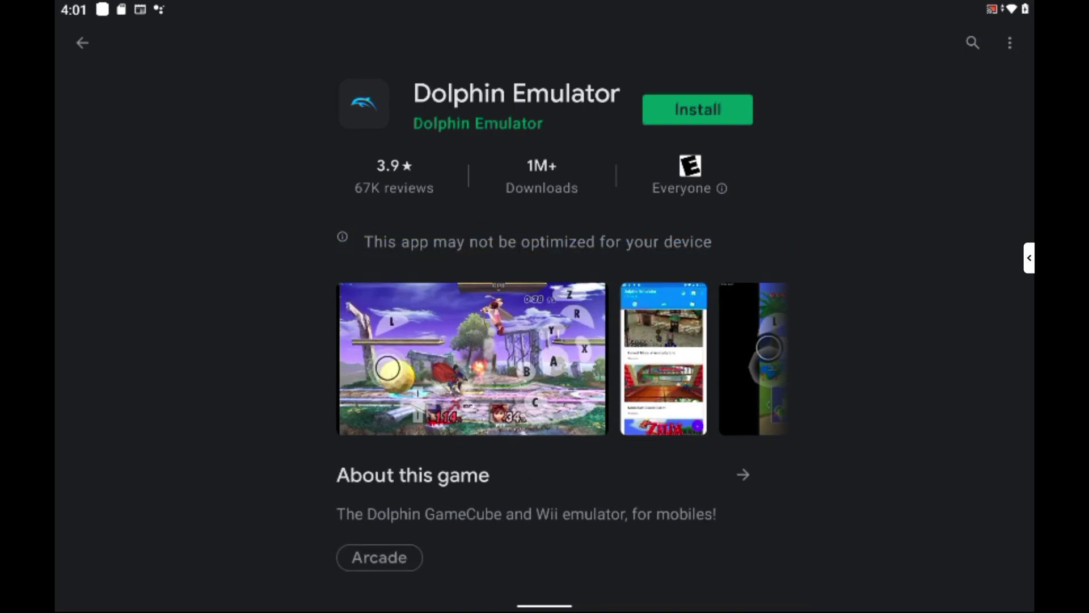
Step: Install Dolphin Emulator from its Play Store page and go back to the home screen
click(698, 109)
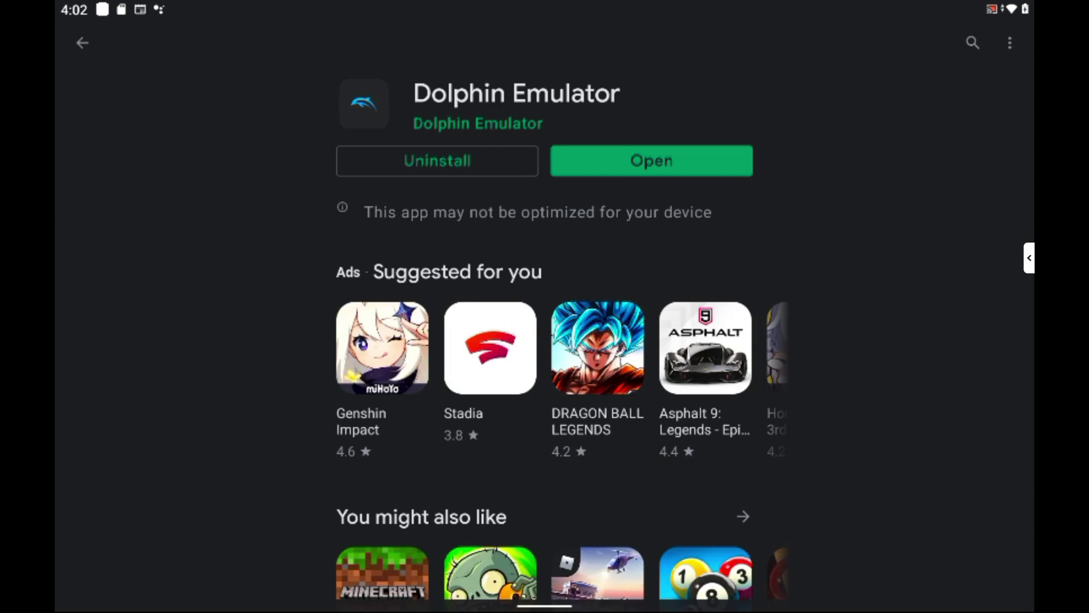
click(705, 571)
drag(545, 607, 544, 340)
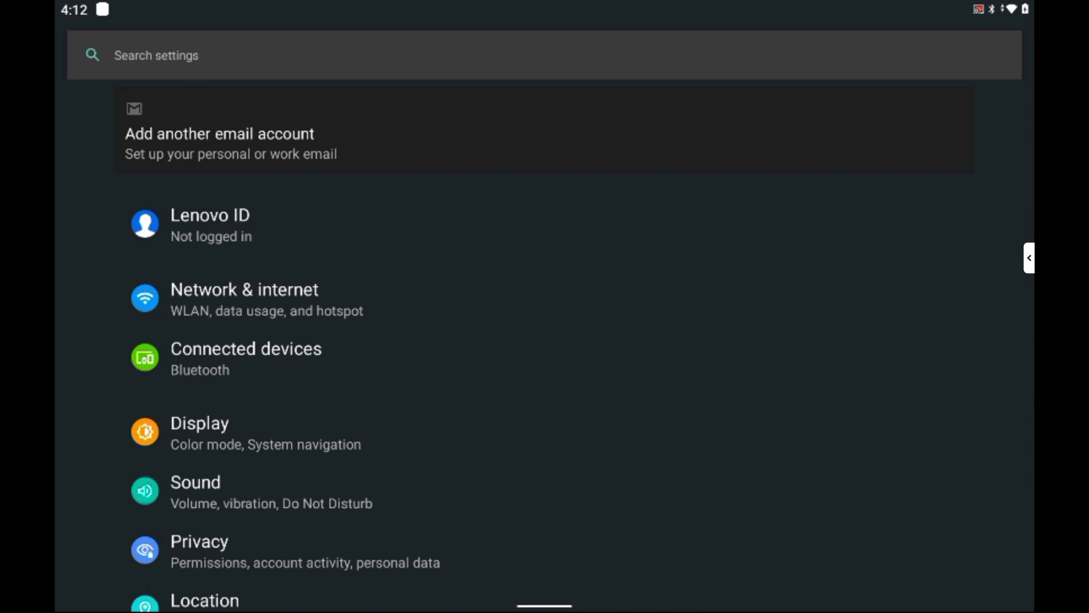
Step: Pair the SteelSeries Stratus XL via Connected devices > Pair new device
click(246, 358)
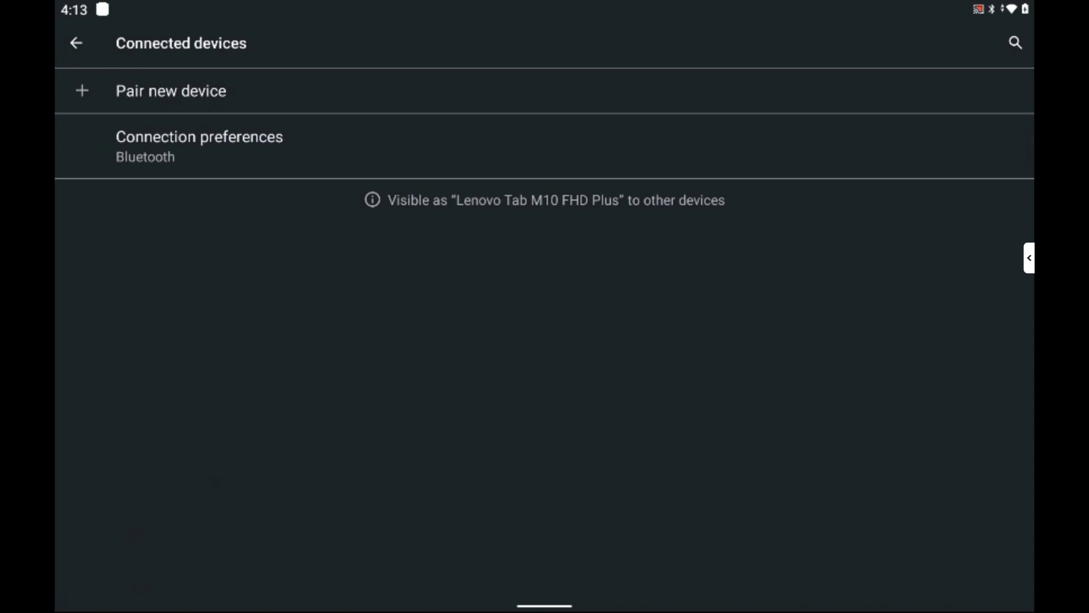
click(170, 90)
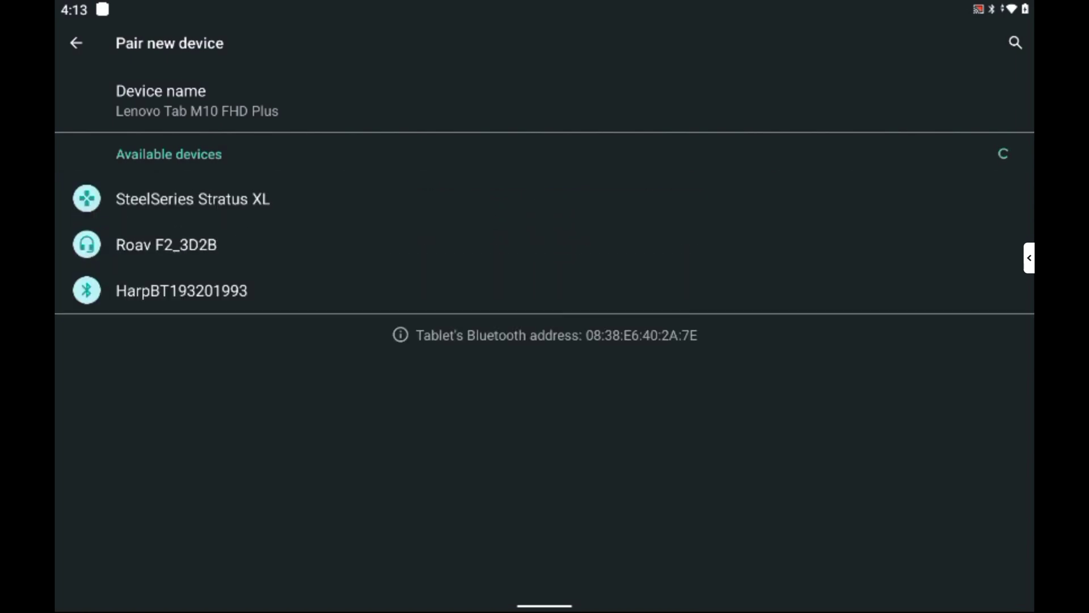
click(193, 198)
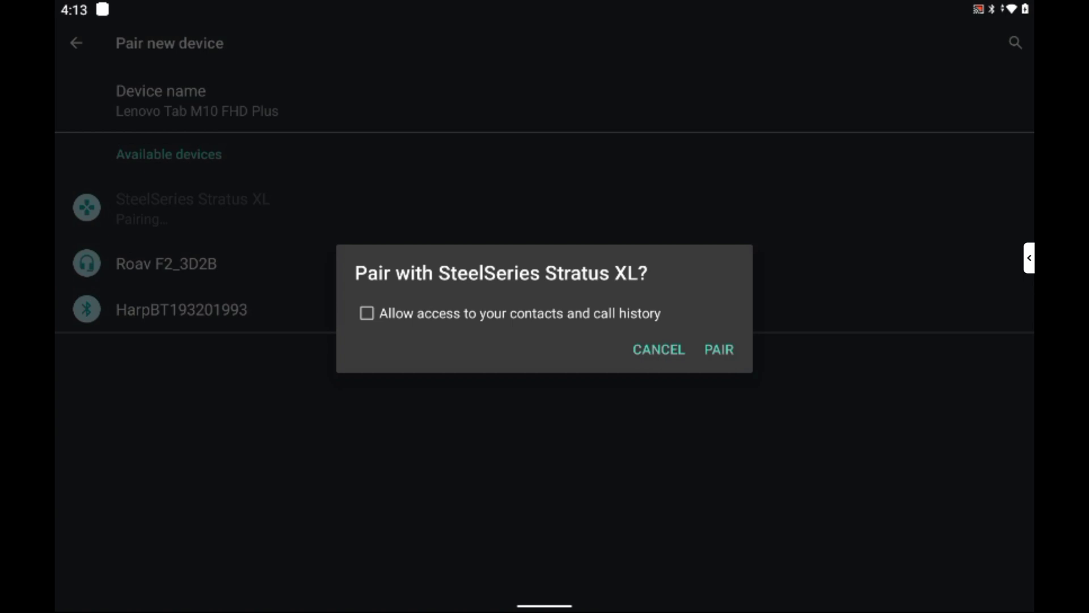
click(719, 349)
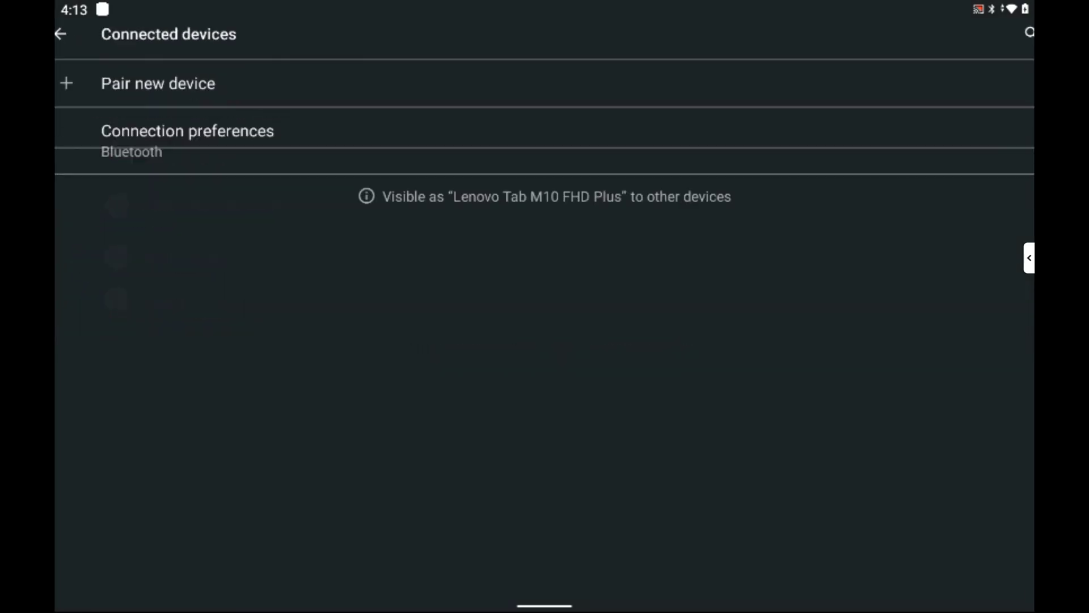
Step: Launch Dolphin Emulator from the home screen for the first time
key(Home)
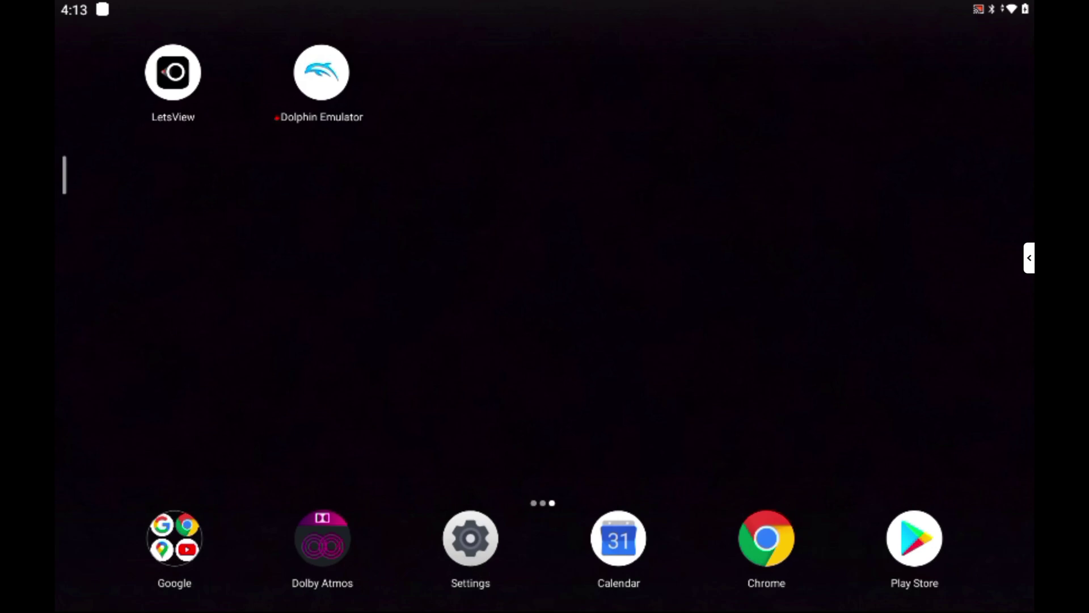
click(320, 72)
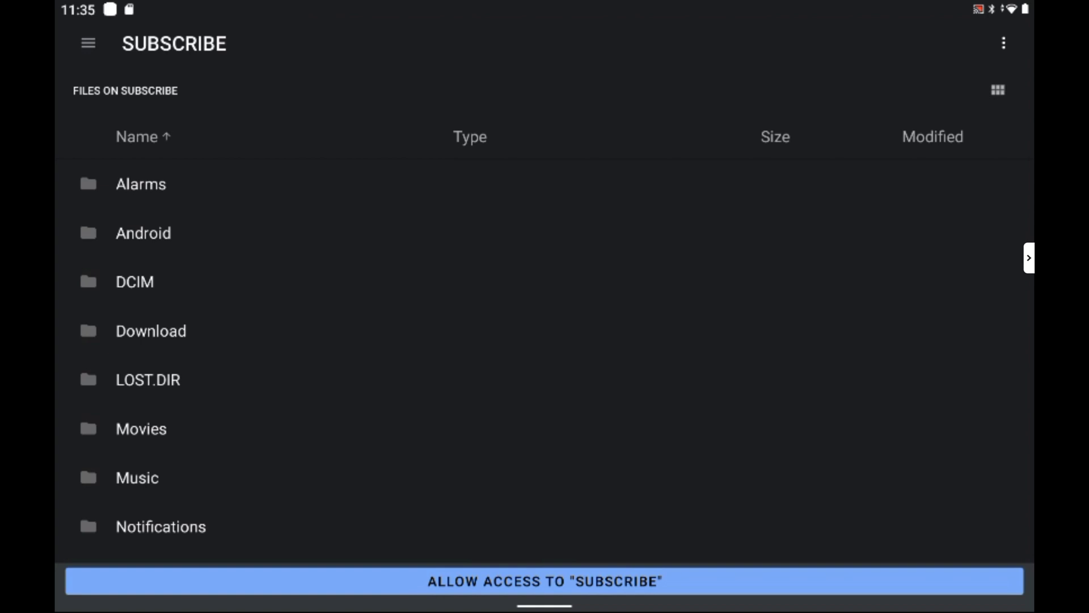
Step: Grant Dolphin access to the SUBSCRIBE card's Download folder
click(88, 44)
click(151, 331)
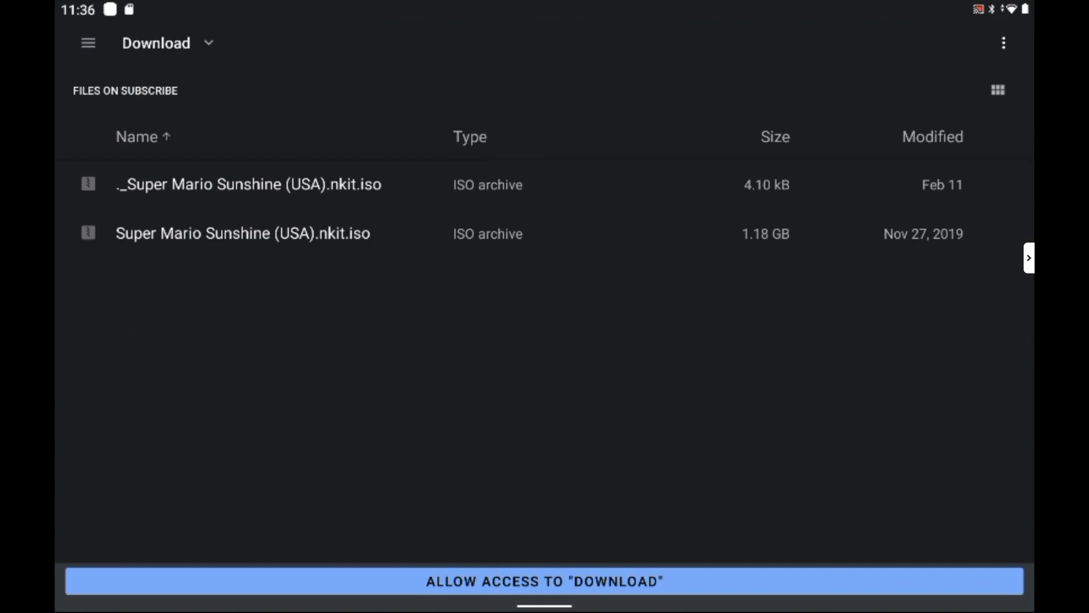
click(545, 582)
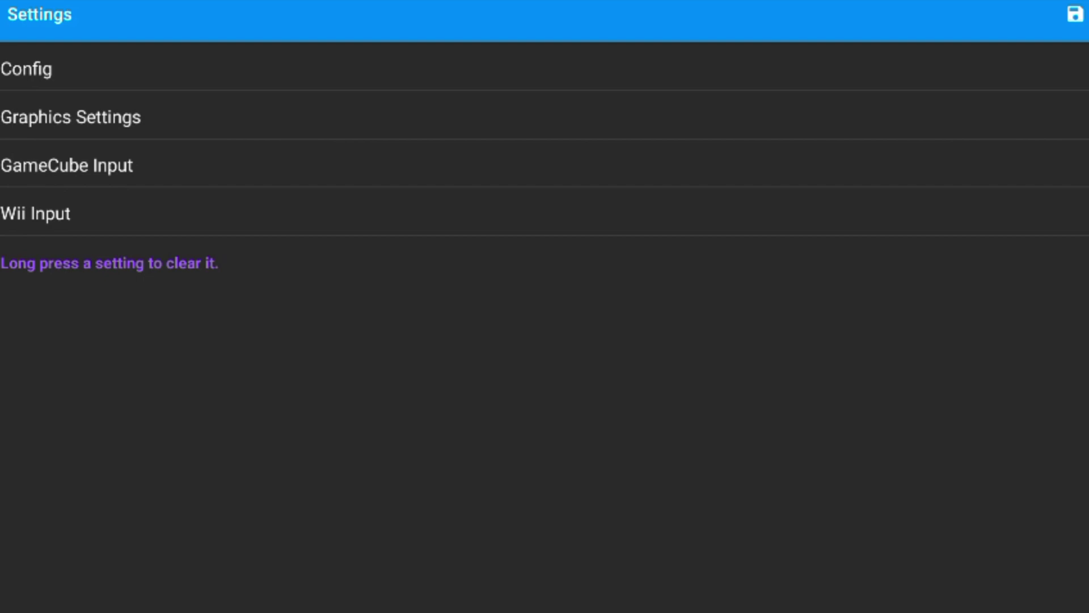
Step: Enable Compile Shaders Before Starting under Dolphin's Graphics Settings
click(71, 116)
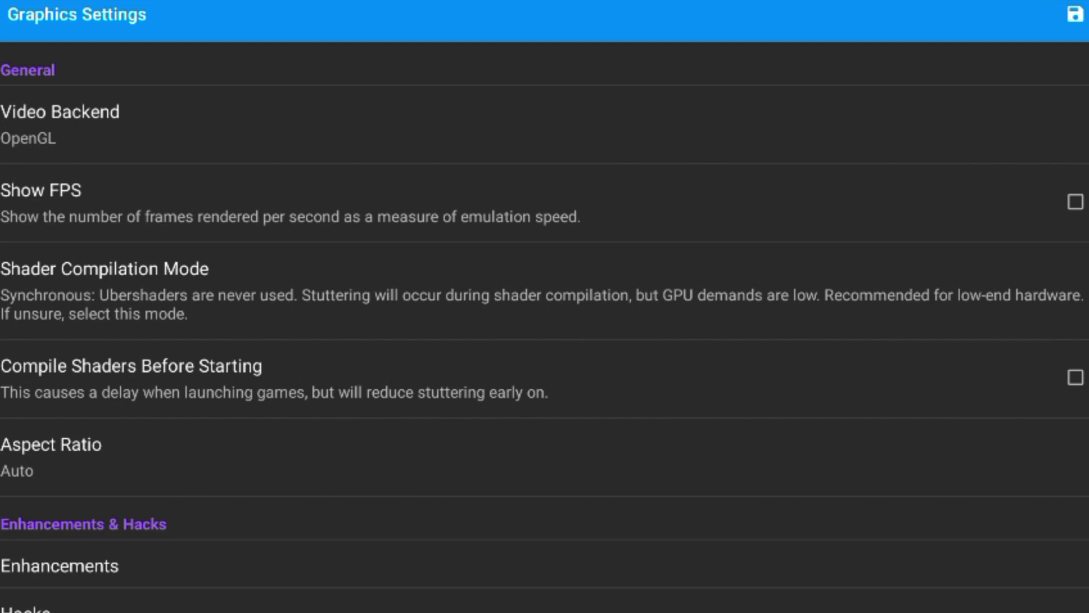
click(480, 392)
Step: Review Internal Resolution, Anti-aliasing and Anisotropic Filtering under Enhancements, then save the settings
click(477, 564)
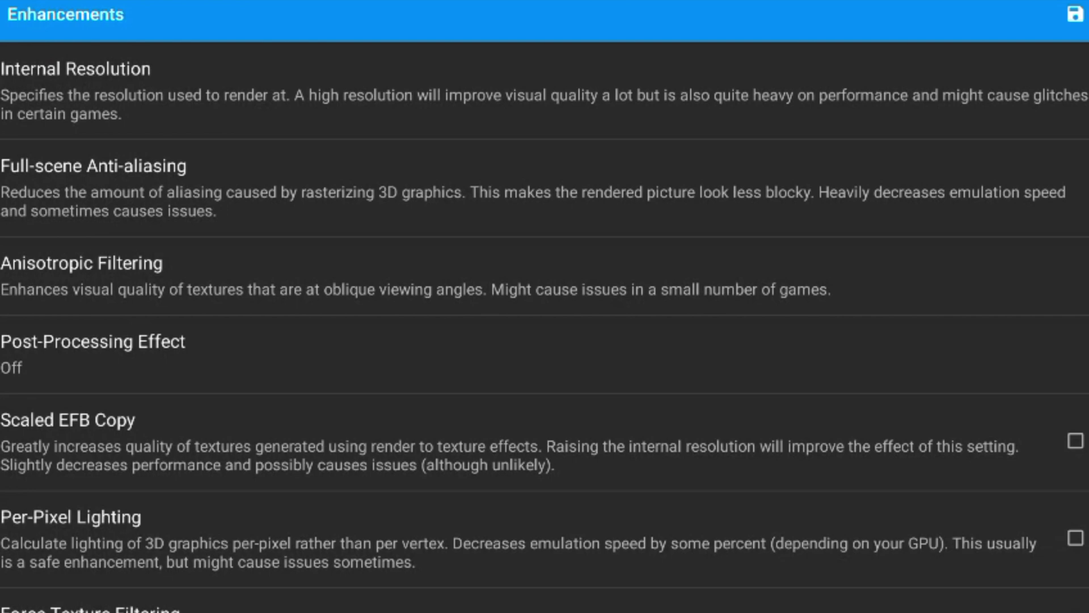
click(493, 90)
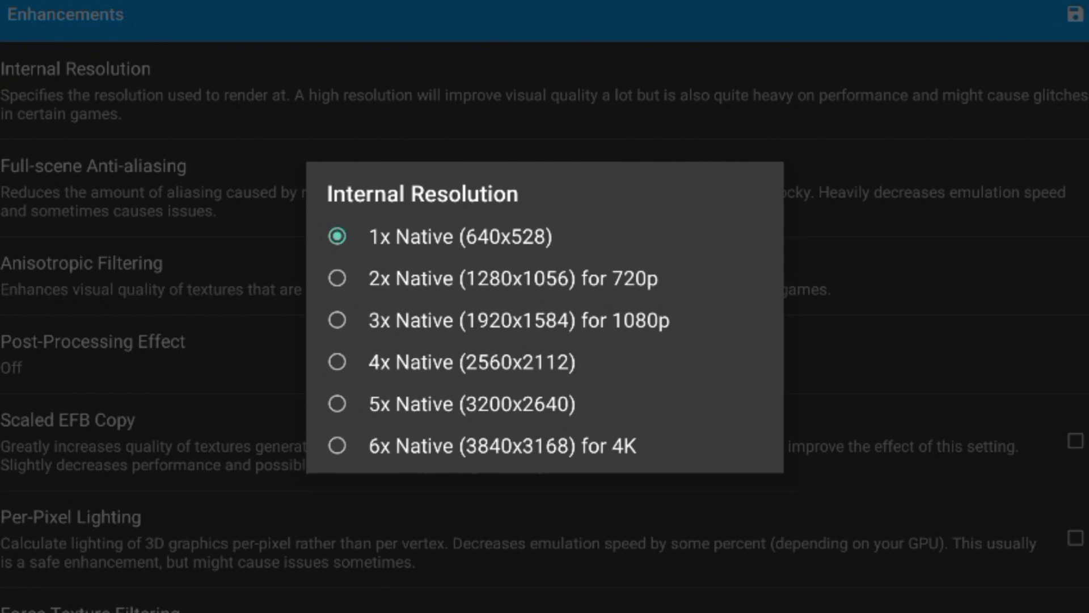
key(Escape)
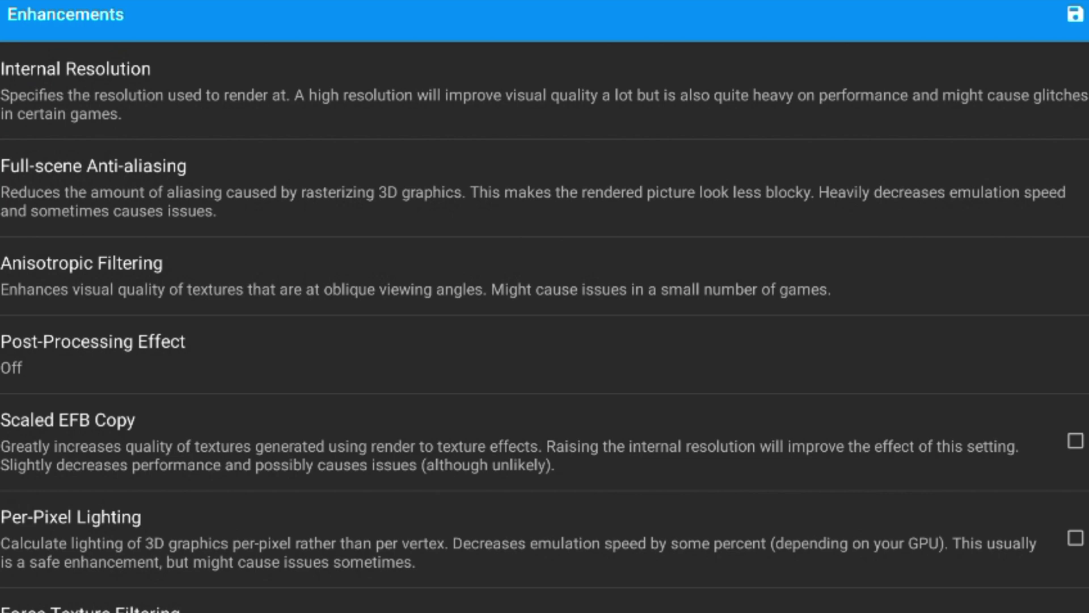
click(449, 187)
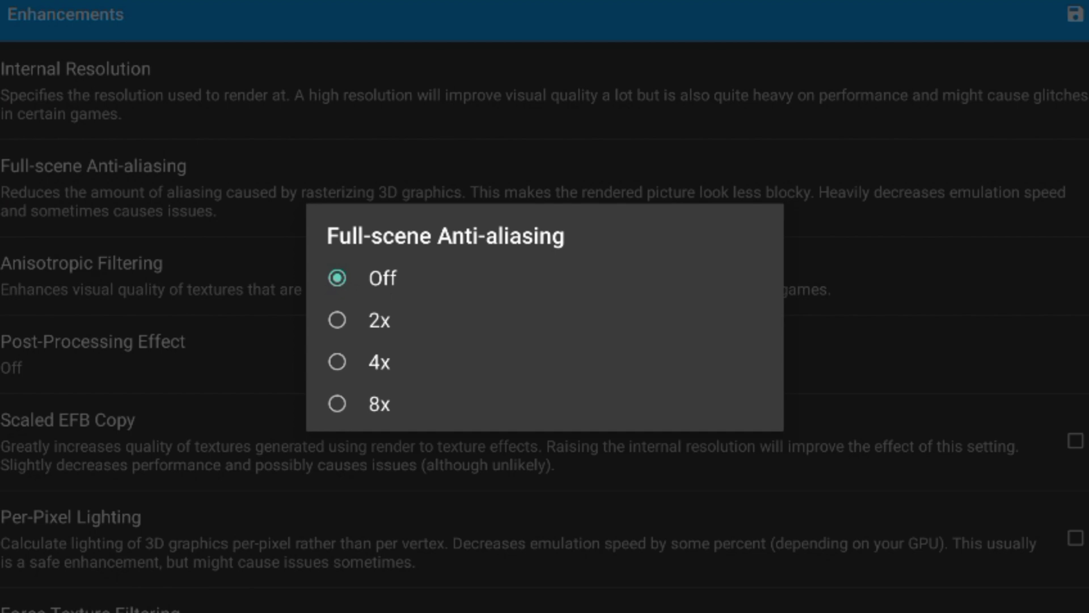
key(Escape)
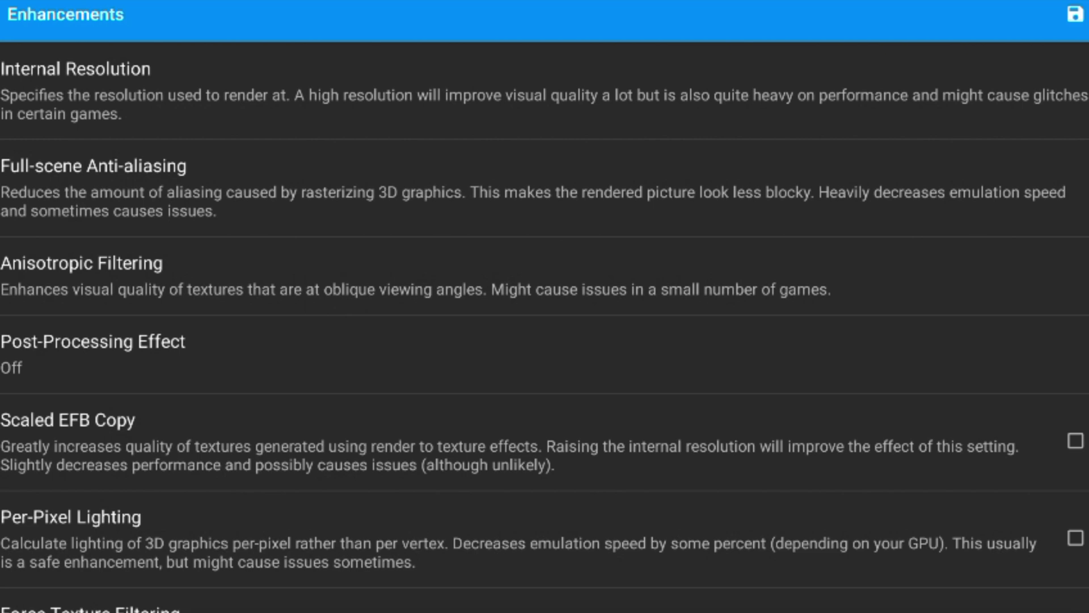
key(Return)
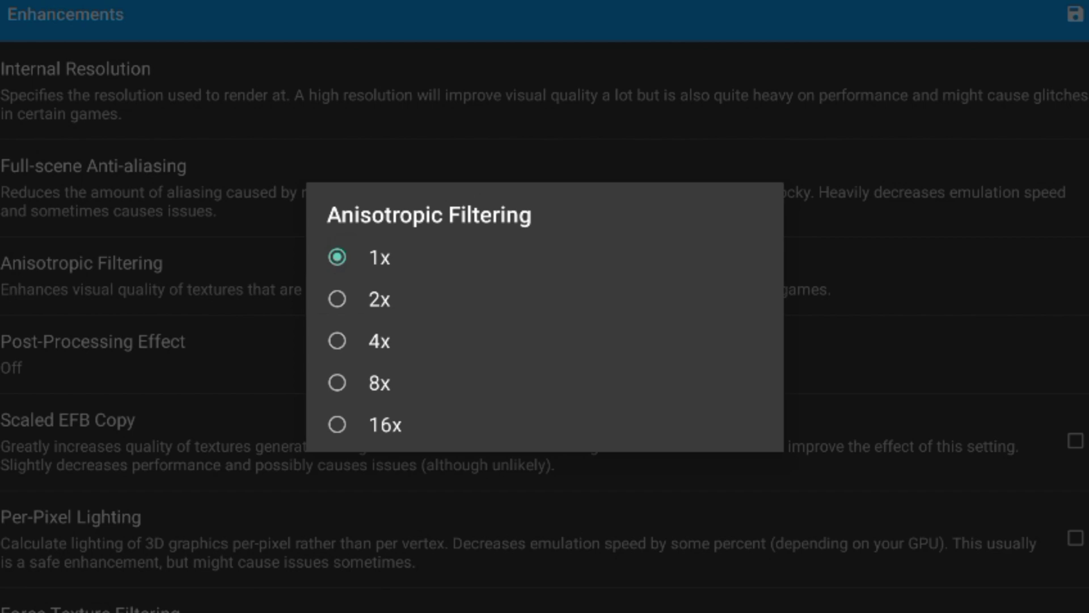
key(Escape)
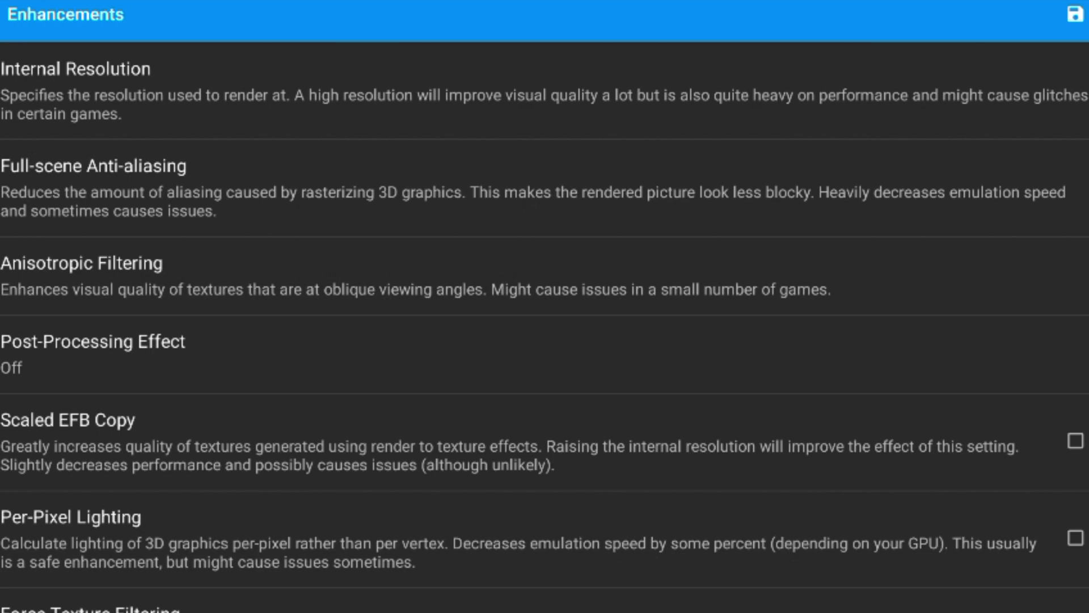
click(1075, 14)
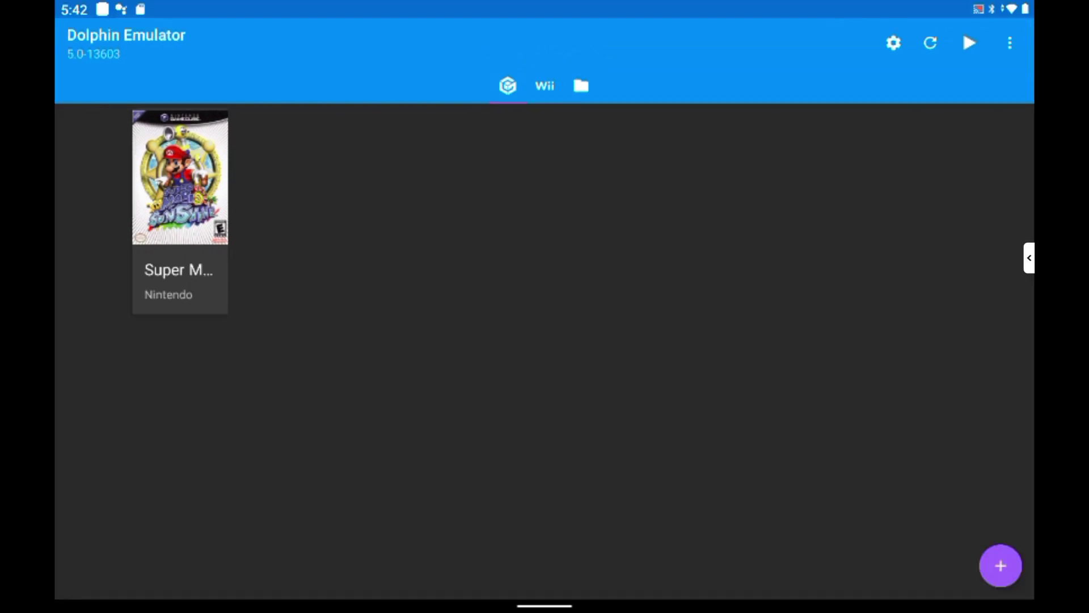
Step: Open GameCube Input and view Controller 1's device options, currently Emulated
click(893, 42)
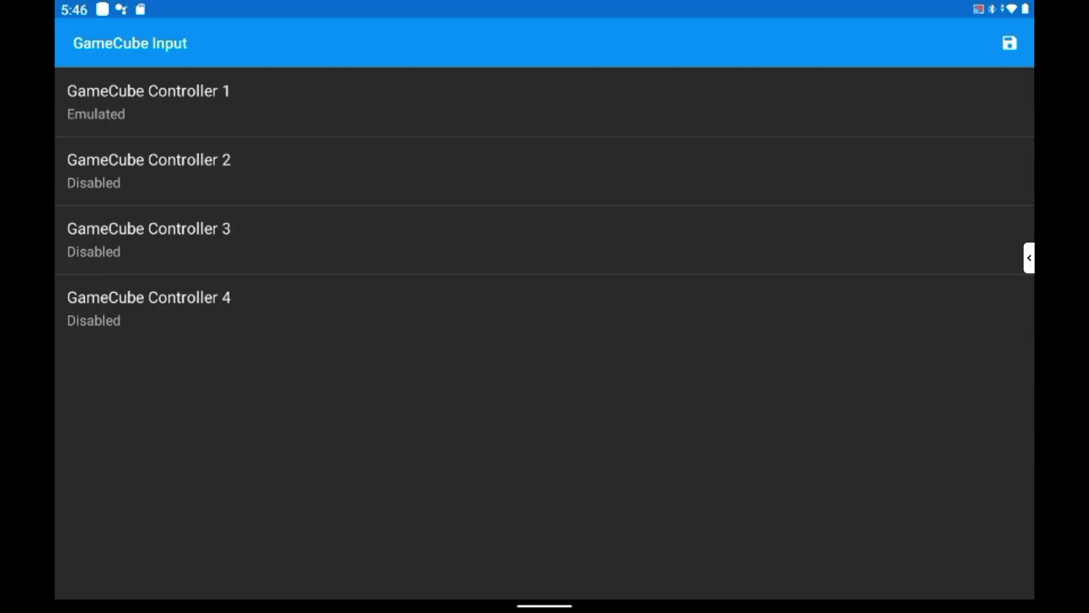
click(150, 102)
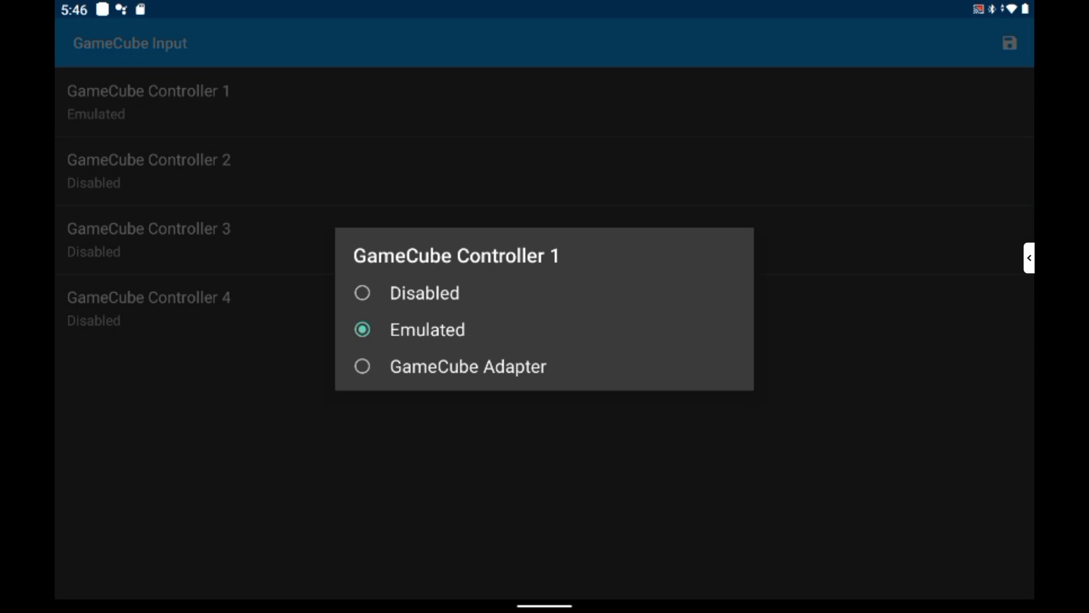
Step: Keep Controller 1 emulated, bind the gamepad's A and B buttons, and save
key(Escape)
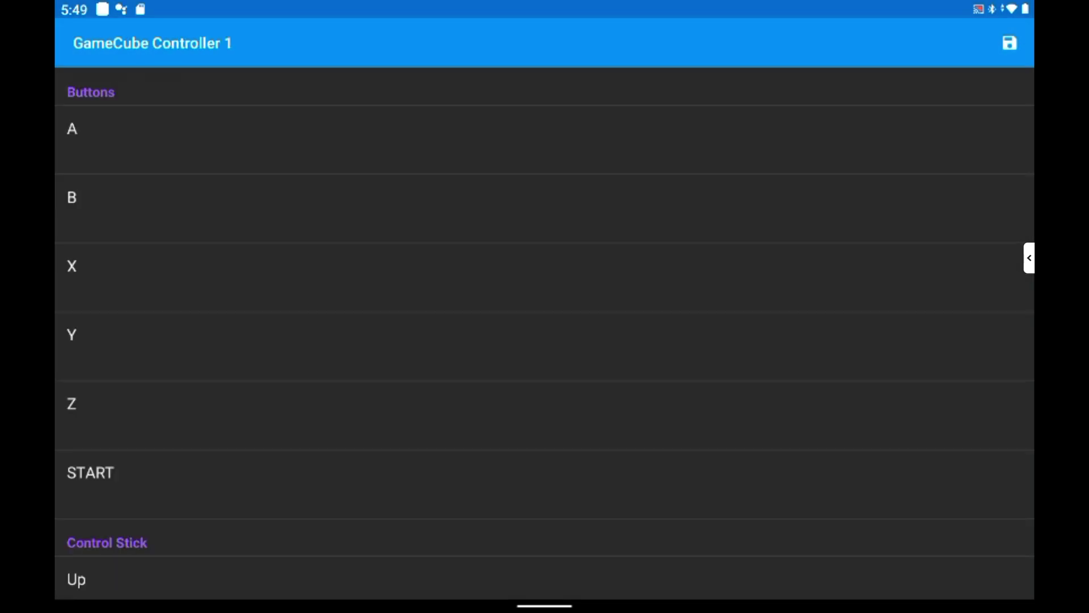
click(256, 140)
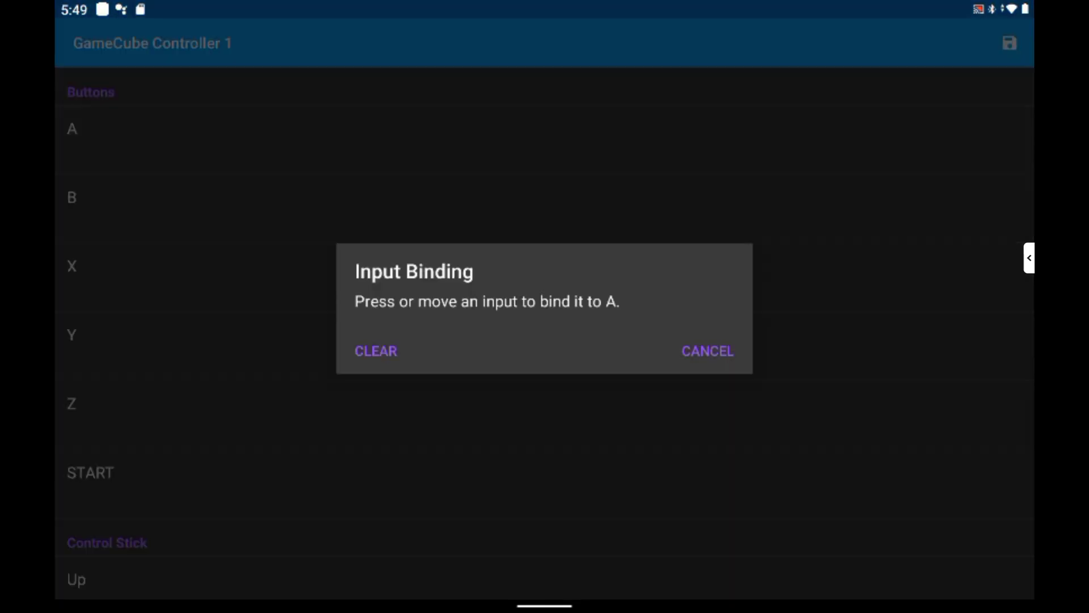
key(a)
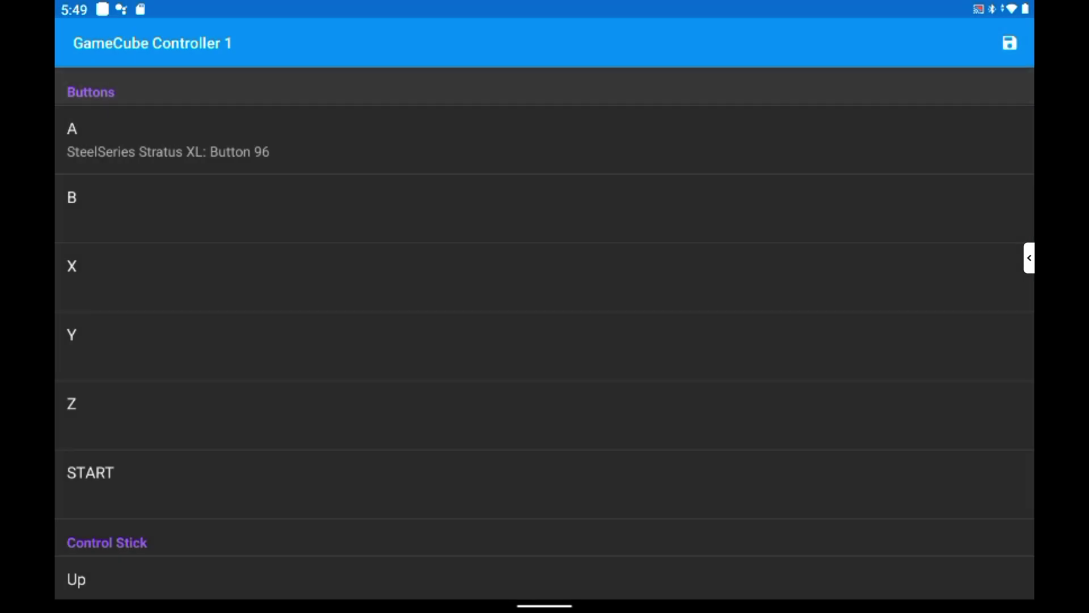
click(256, 209)
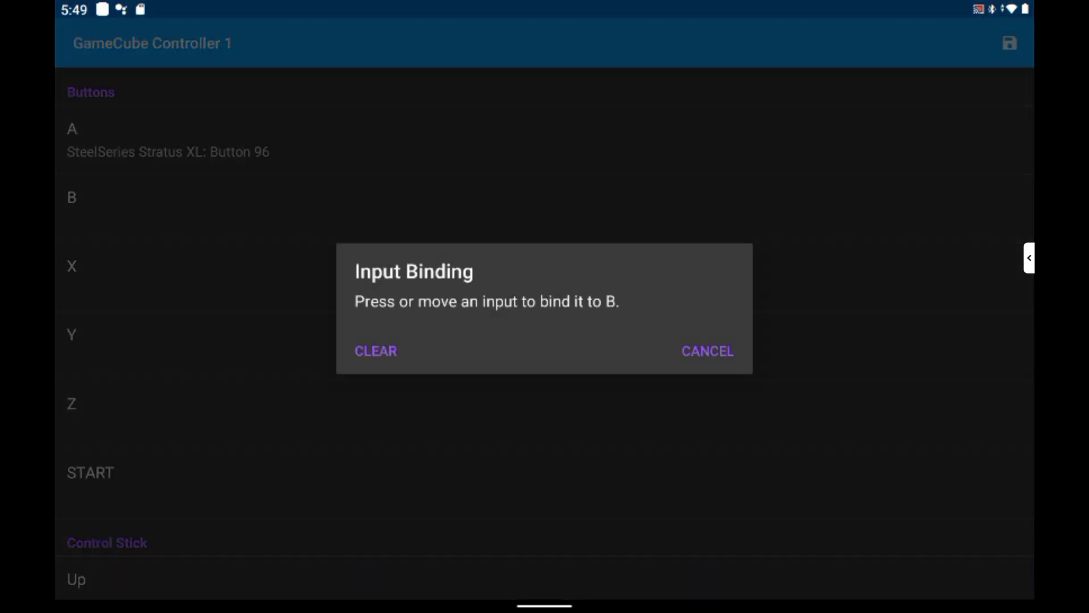
key(b)
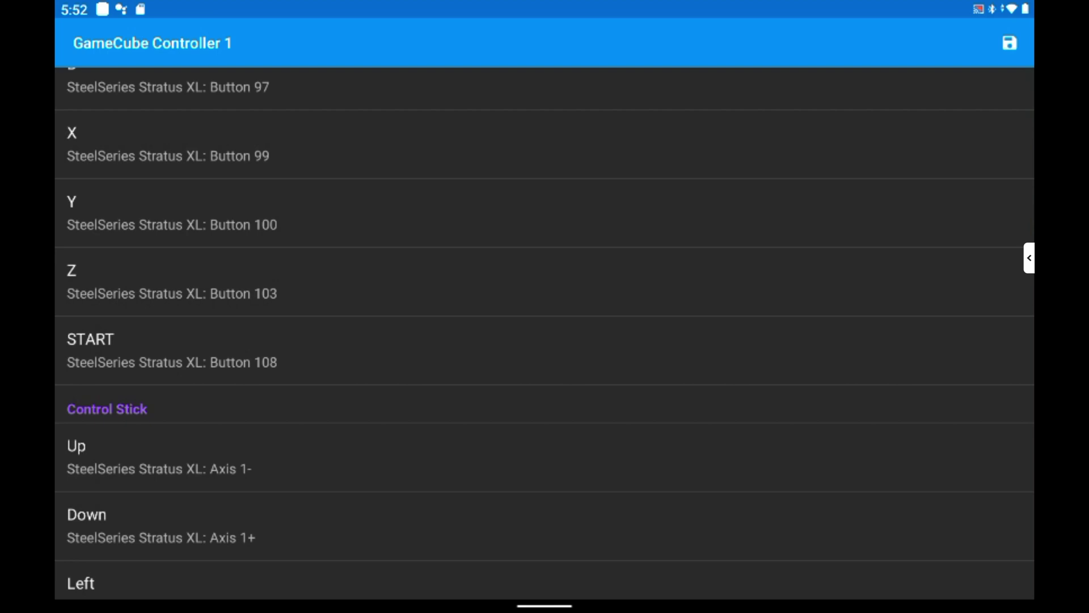
key(Escape)
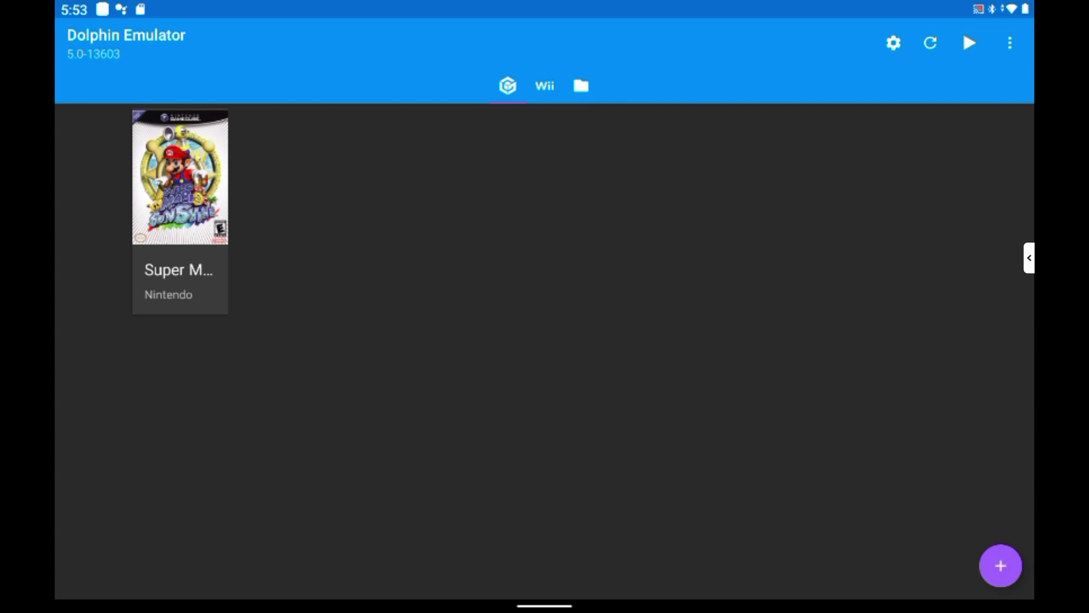
Step: Launch Super Mario Sunshine from the game library
key(Return)
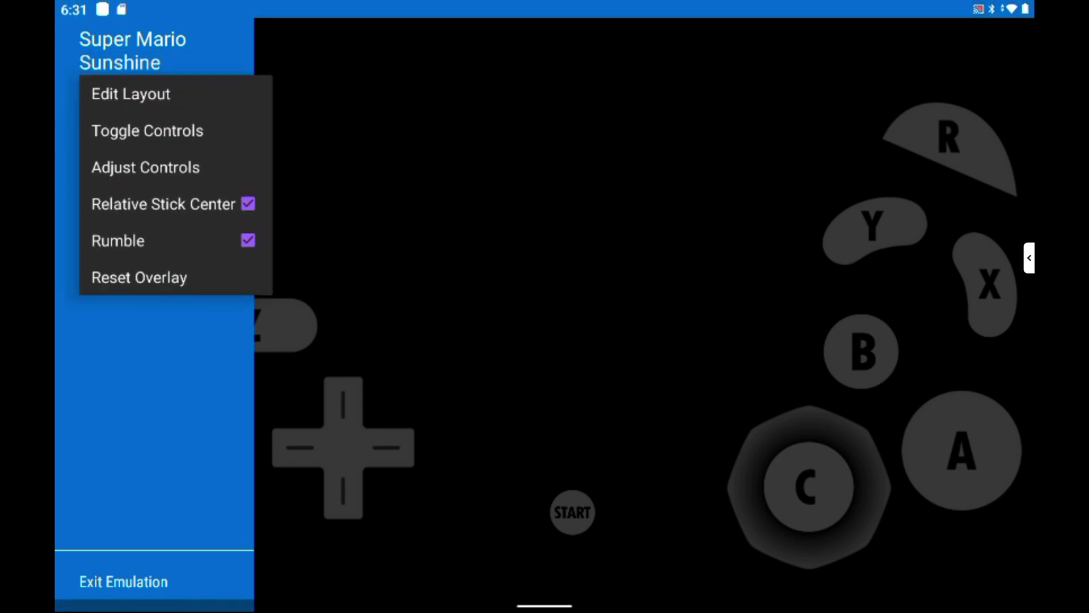
Step: Open the Toggle Controls list under Overlay Controls
click(147, 130)
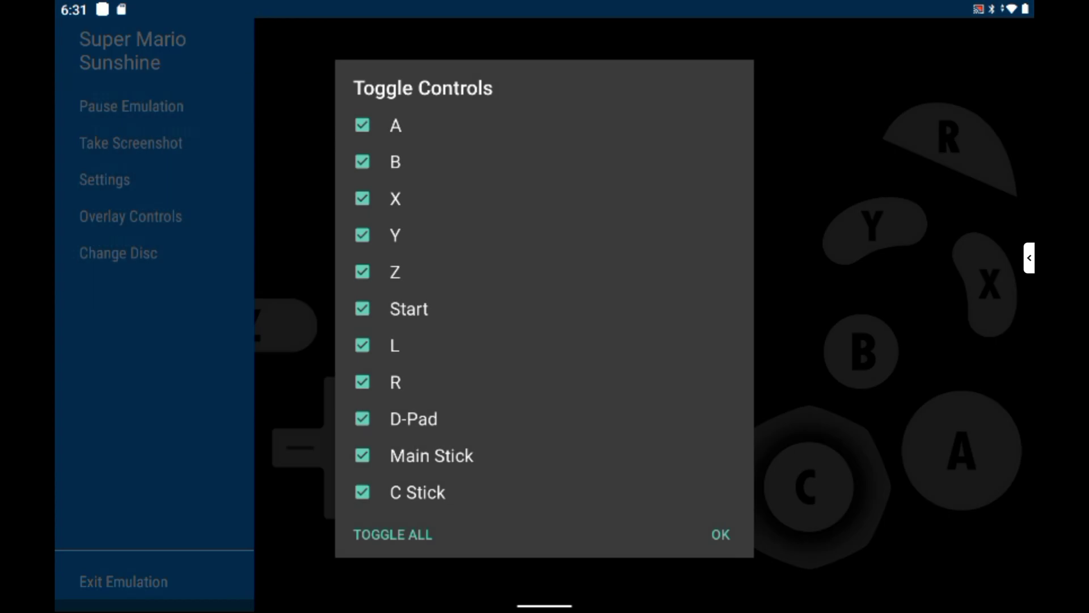